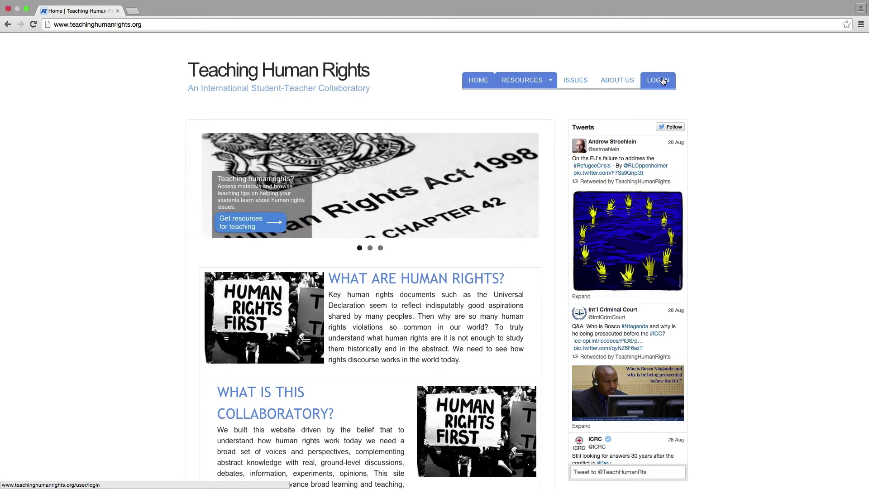
- Enter the test account's username and password on the site's login page
{"action": "left_click", "coordinate": [664, 82]}
{"action": "left_click", "coordinate": [228, 189]}
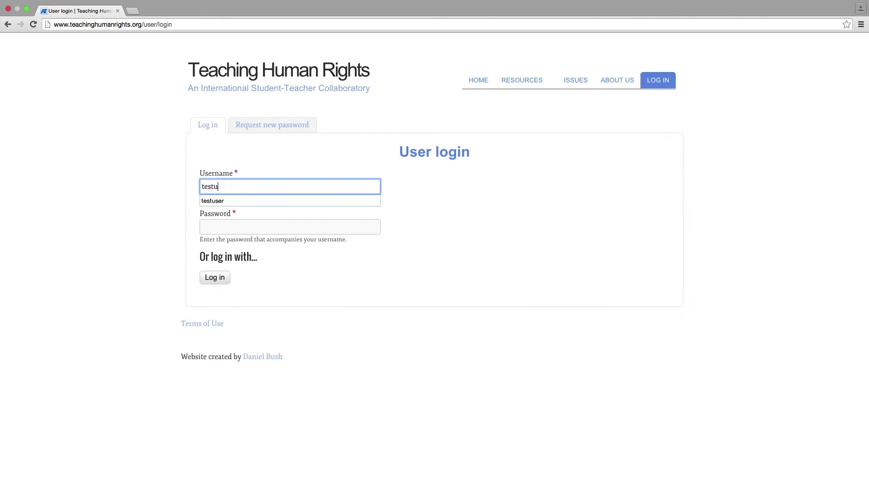
{"action": "key", "text": "Tab"}
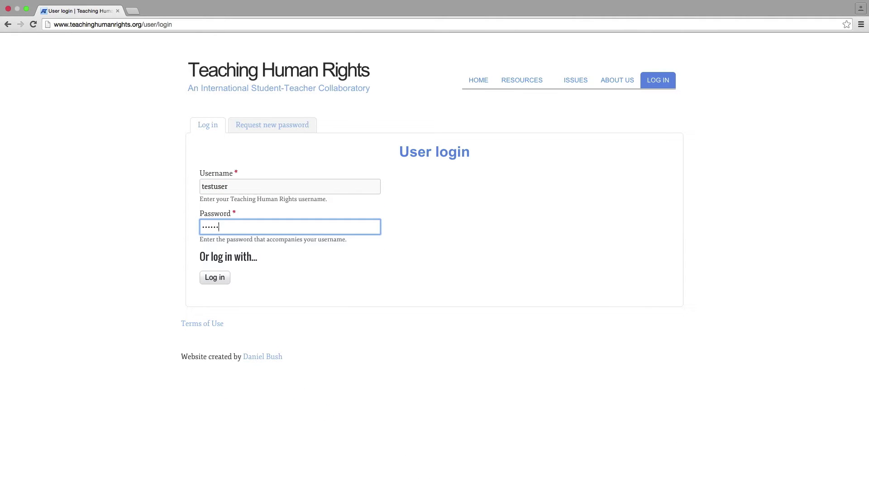
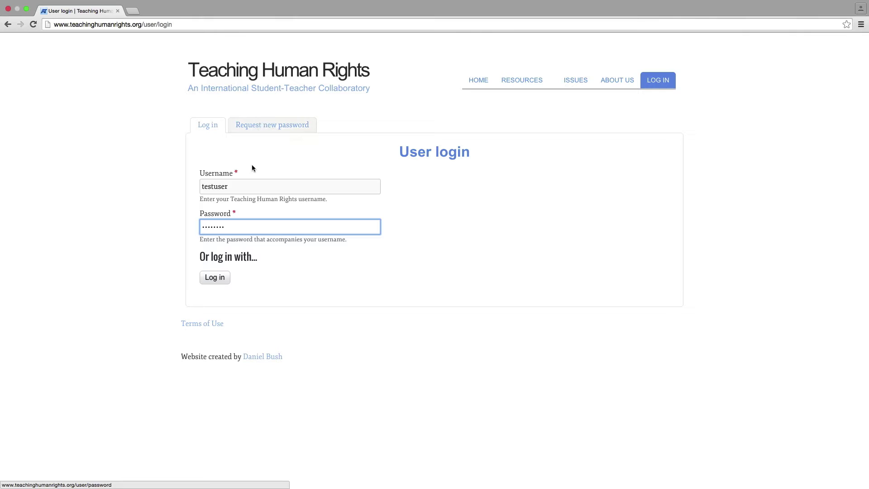
{"action": "right_click", "coordinate": [225, 276]}
- Log in, dismiss the save-password prompt, and go from Home to the Add content page
{"action": "left_click", "coordinate": [224, 276]}
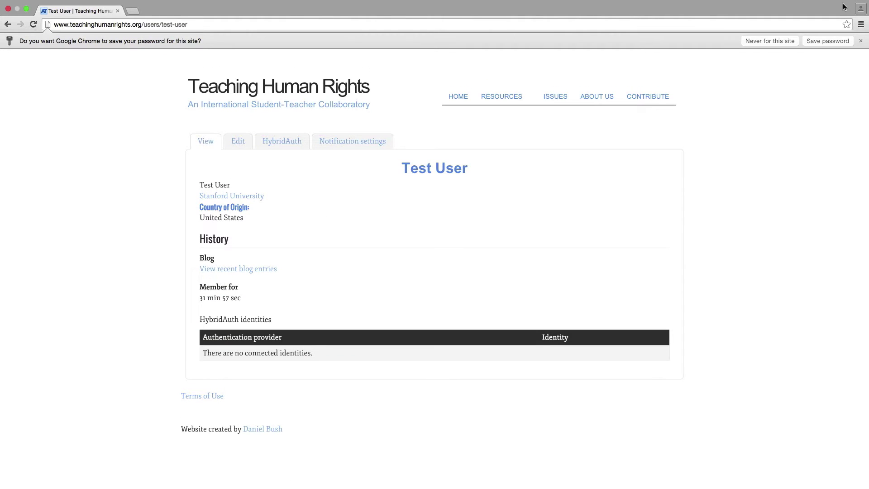
{"action": "left_click", "coordinate": [860, 41]}
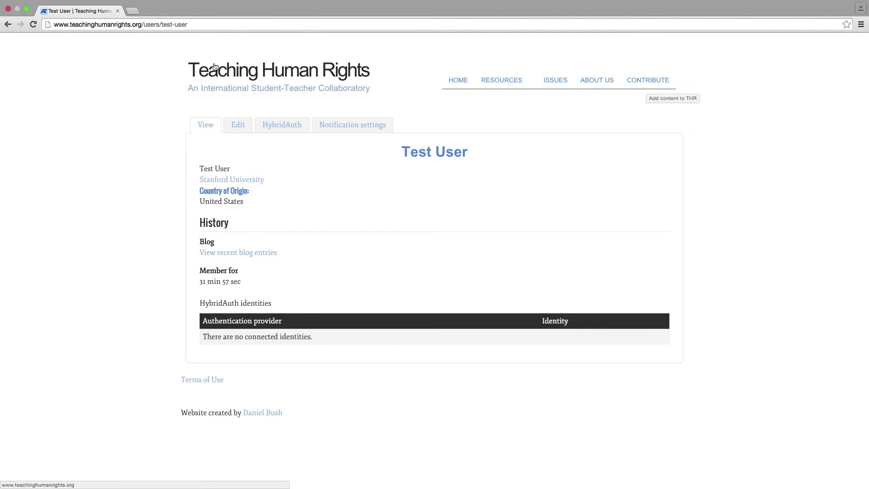
{"action": "left_click", "coordinate": [354, 75]}
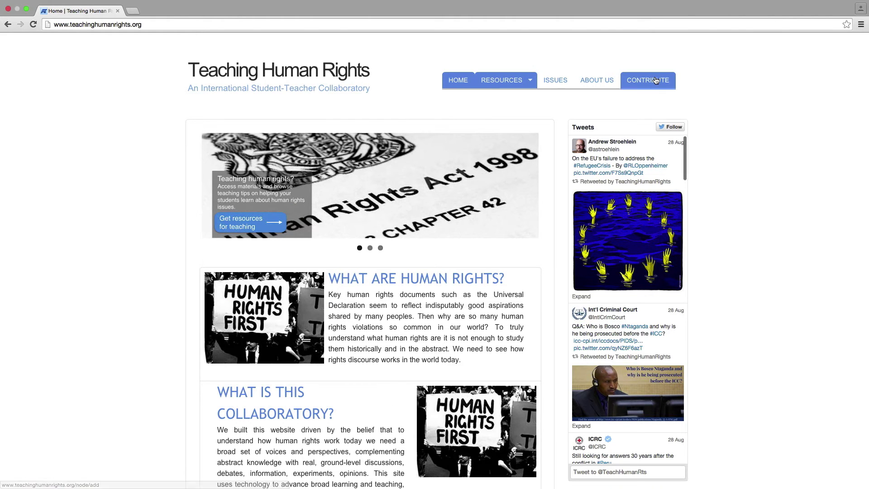
{"action": "left_click", "coordinate": [656, 81]}
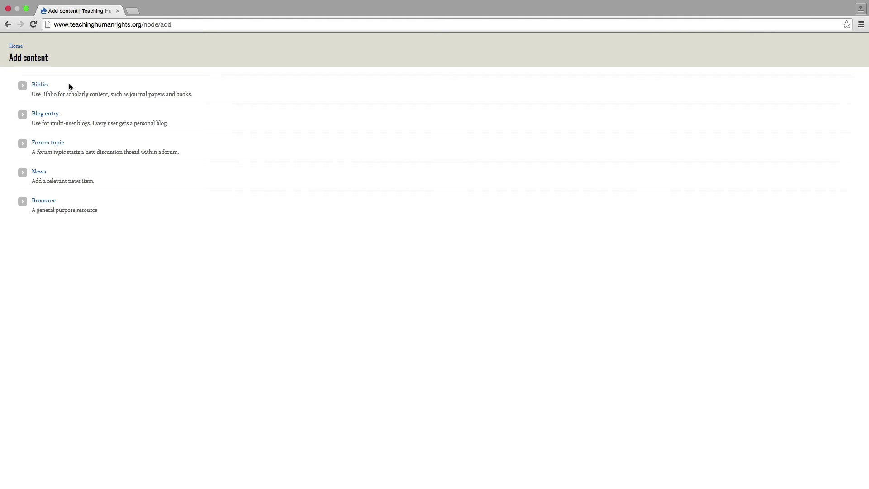
- Start a new Blog entry titled 'My Blog' and place the caret in the body
{"action": "left_click", "coordinate": [45, 115]}
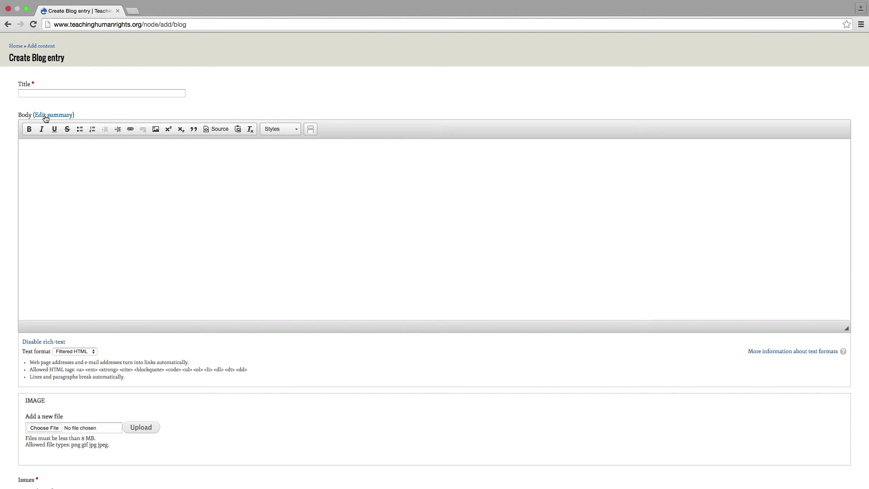
{"action": "left_click", "coordinate": [70, 92]}
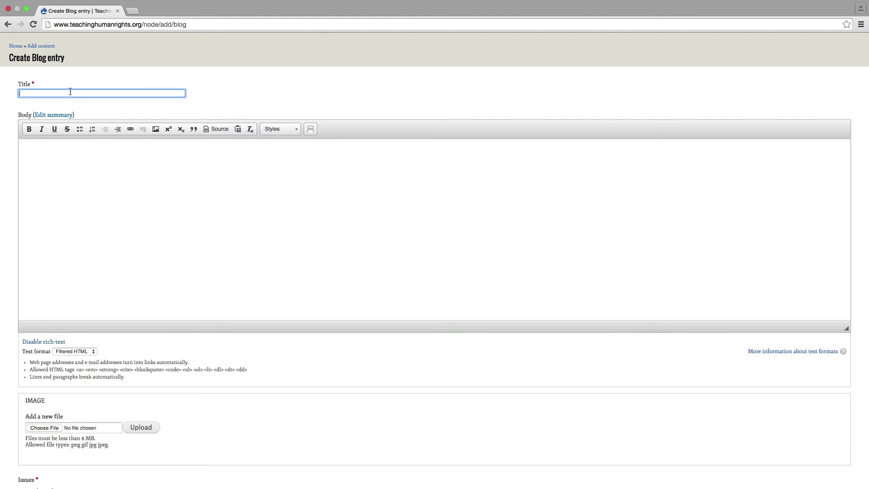
{"action": "type", "text": "My Blog"}
{"action": "key", "text": "Tab"}
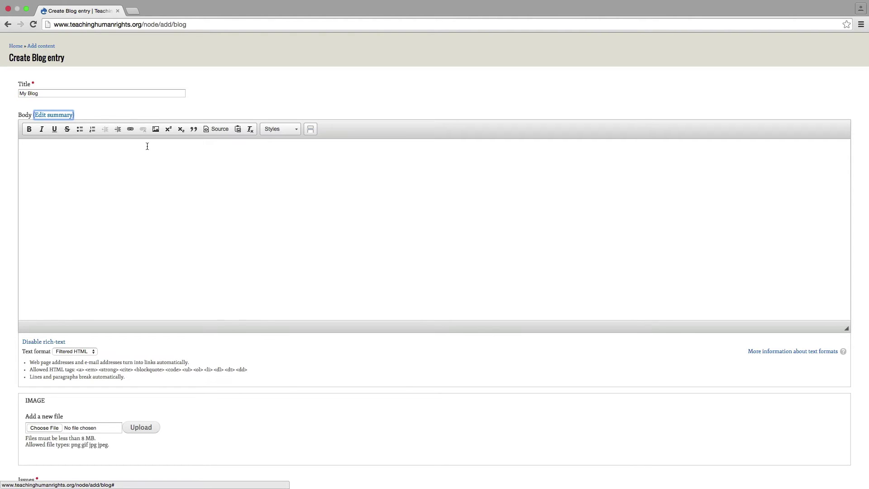
{"action": "left_click", "coordinate": [147, 146]}
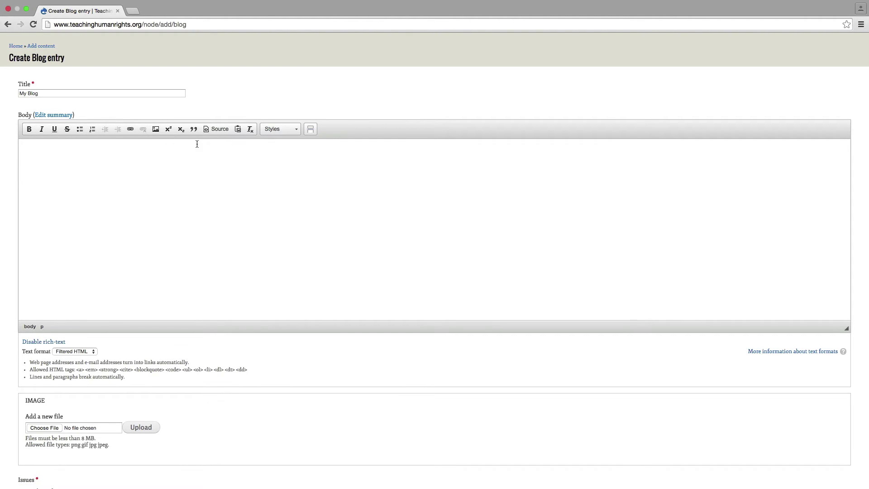
- Cancel the image-insert dialog and the file picker, leaving the entry without an image
{"action": "left_click", "coordinate": [156, 129]}
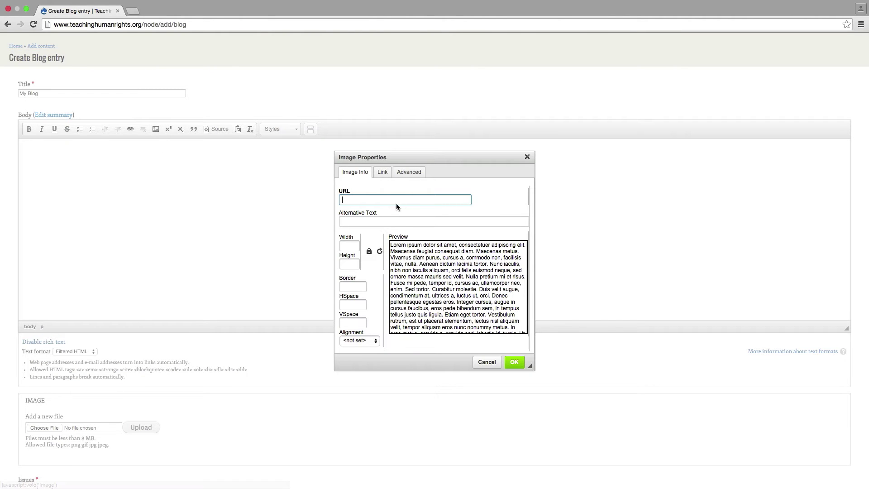
{"action": "left_click", "coordinate": [490, 366]}
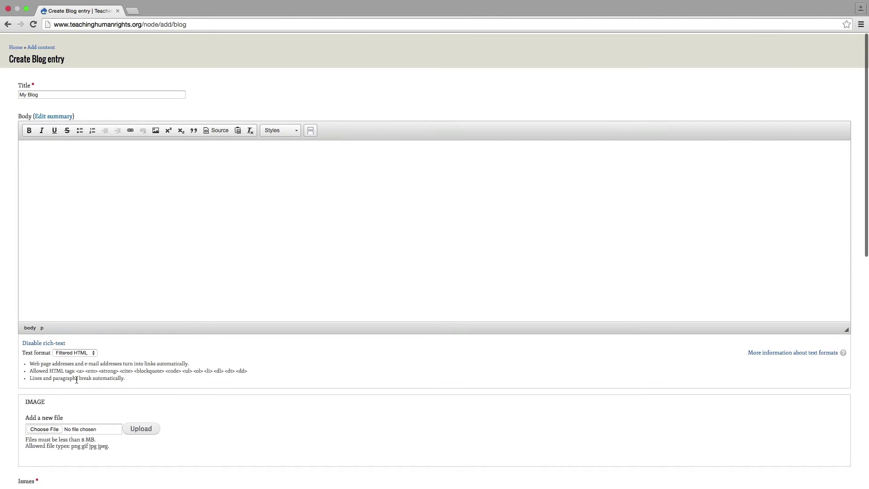
{"action": "left_click", "coordinate": [45, 428]}
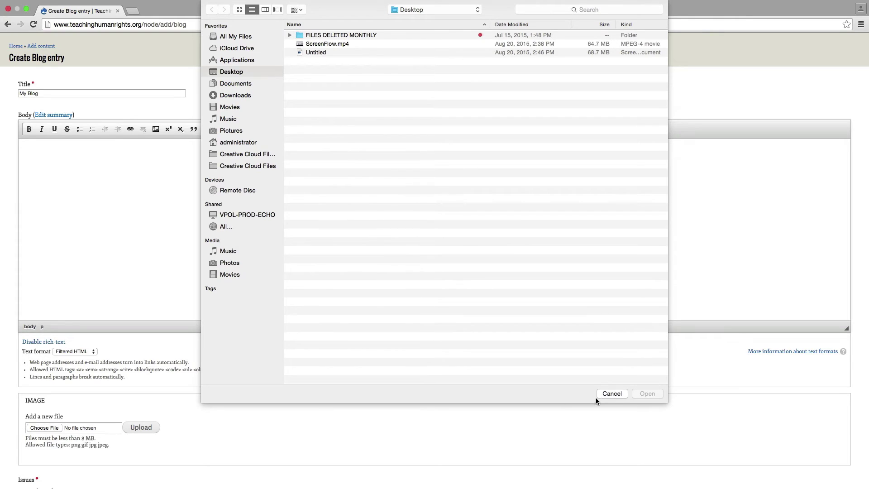
{"action": "left_click", "coordinate": [613, 394]}
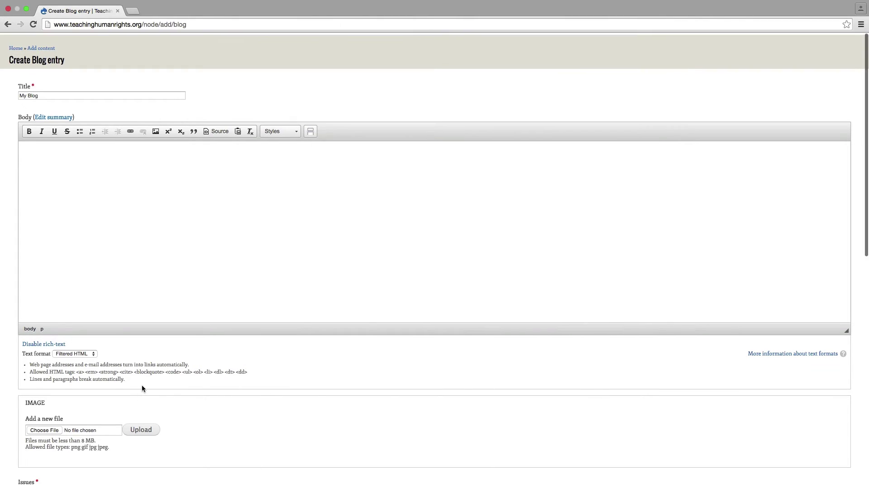
- Scroll down the form and tick the Freedom of Expression checkbox
{"action": "scroll", "coordinate": [142, 388], "scroll_direction": "down", "scroll_amount": 5}
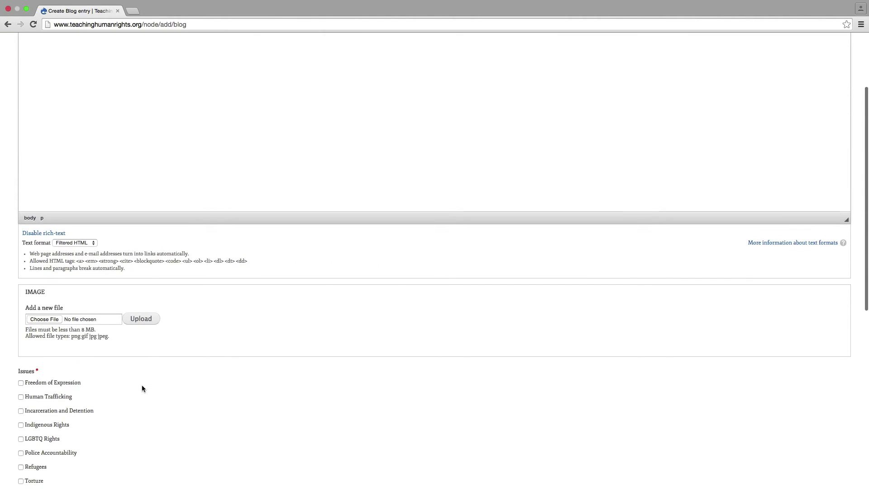
{"action": "scroll", "coordinate": [142, 388], "scroll_direction": "down", "scroll_amount": 4}
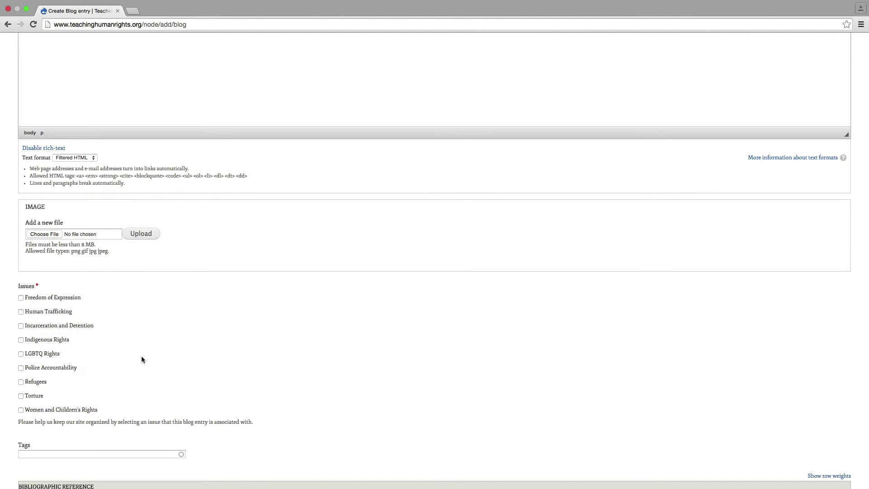
{"action": "scroll", "coordinate": [136, 339], "scroll_direction": "down", "scroll_amount": 1}
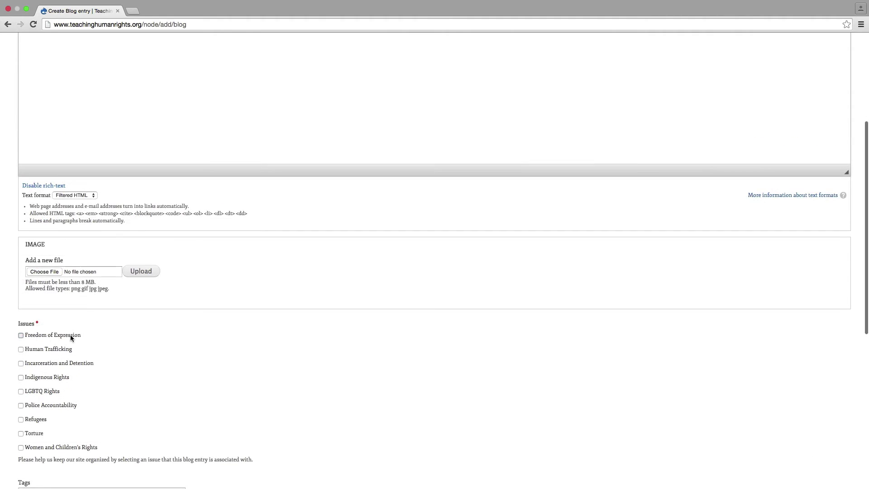
{"action": "left_click", "coordinate": [70, 335]}
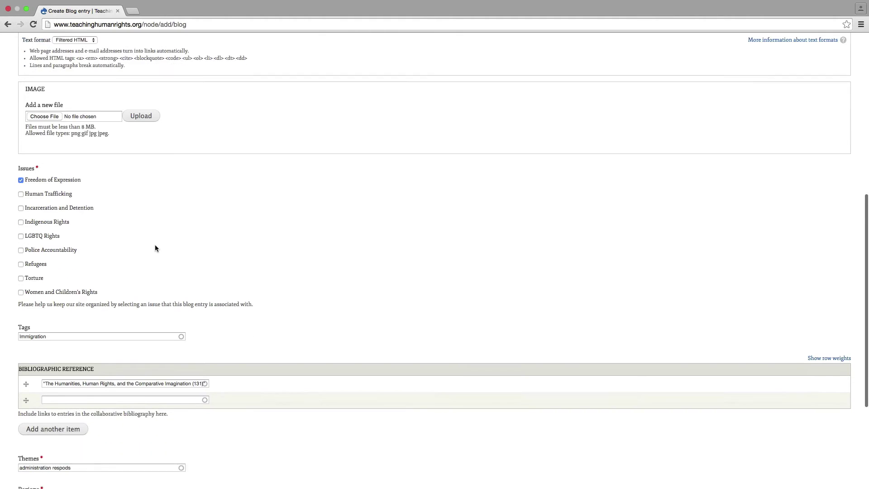
- Replace the existing Immigration tag with the tag 'a new tag'
{"action": "scroll", "coordinate": [155, 245], "scroll_direction": "down", "scroll_amount": 1}
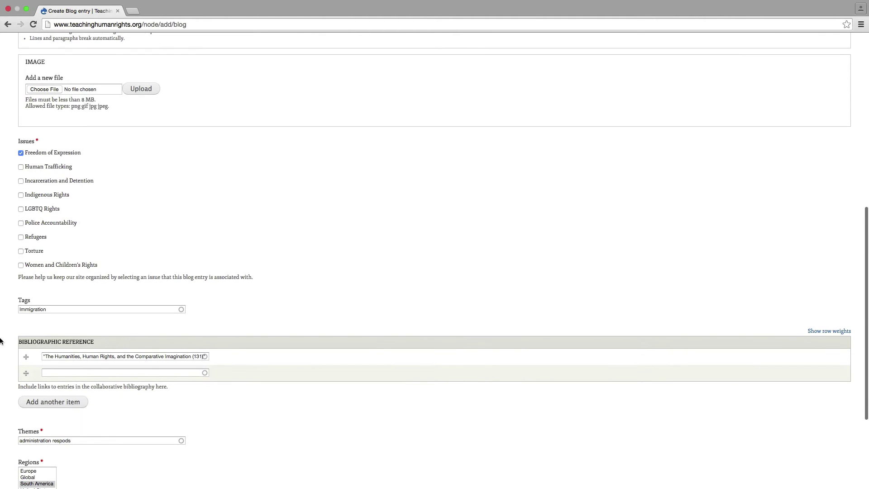
{"action": "double_click", "coordinate": [69, 309]}
{"action": "key", "text": "BackSpace"}
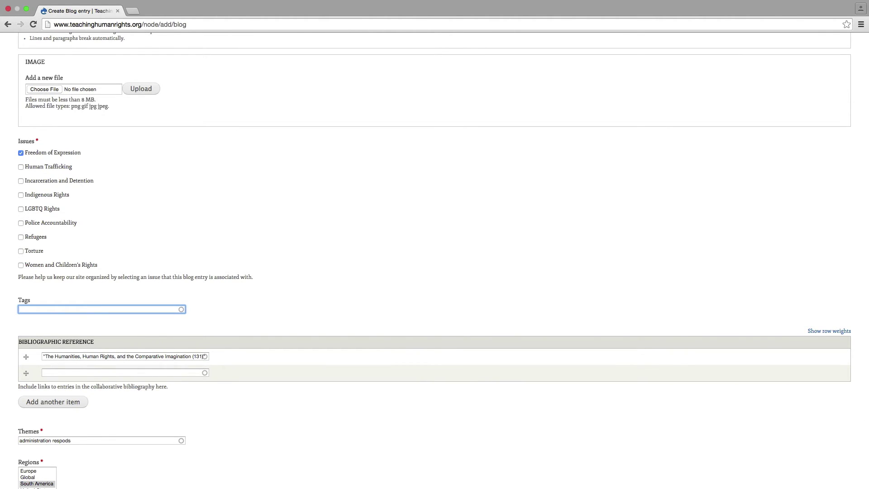
{"action": "type", "text": "im"}
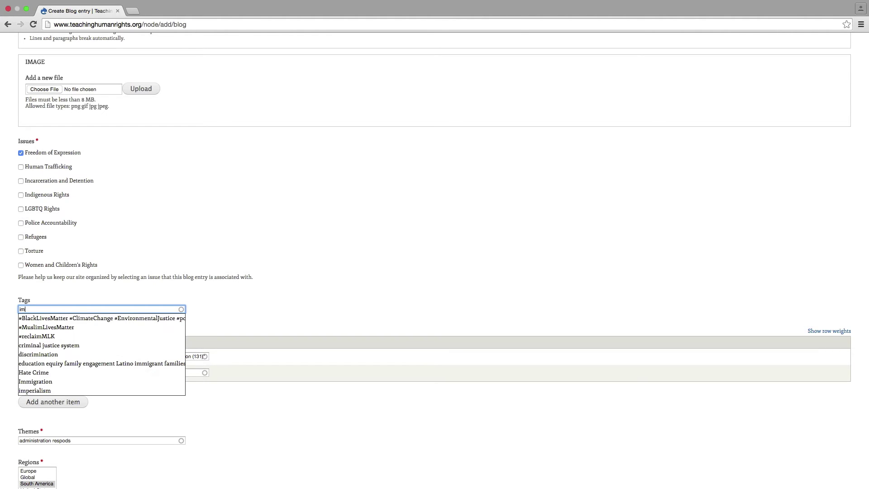
{"action": "left_click", "coordinate": [74, 355]}
{"action": "double_click", "coordinate": [65, 309]}
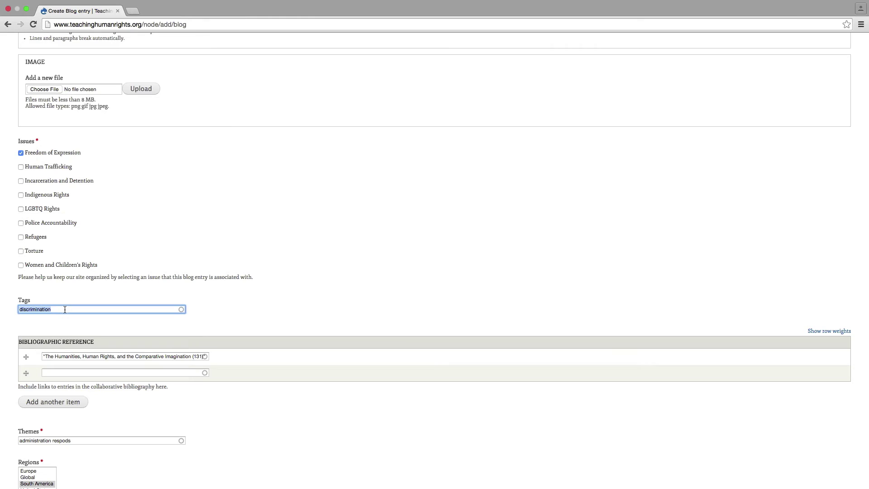
{"action": "type", "text": "a new tag"}
{"action": "scroll", "coordinate": [96, 339], "scroll_direction": "down", "scroll_amount": 3}
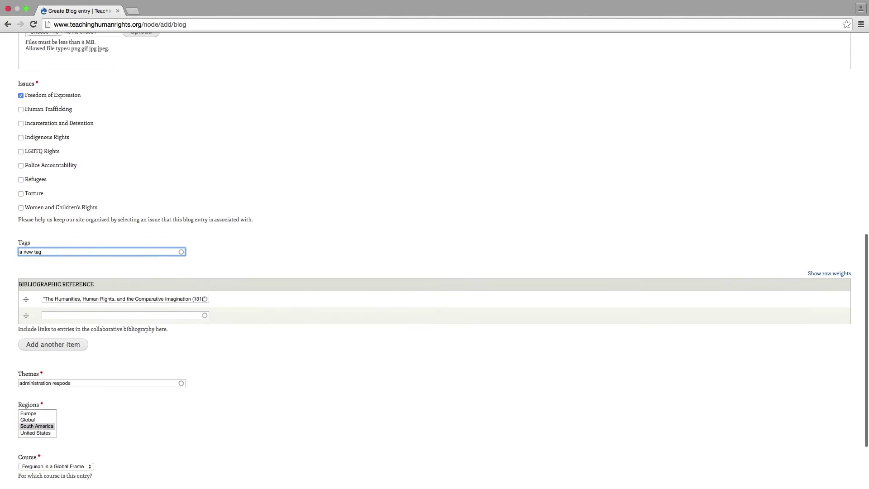
- Add 'Human Rights, Rationality, and Sentimentality' as a second bibliographic reference
{"action": "left_click", "coordinate": [74, 309]}
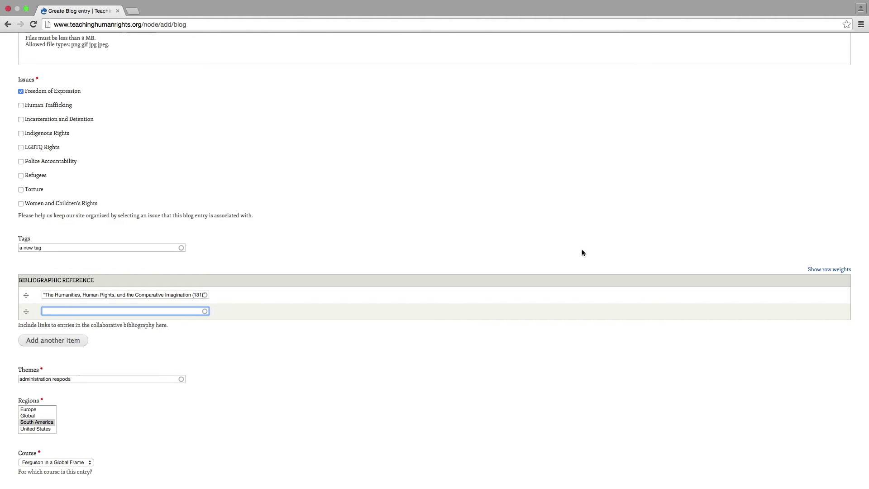
{"action": "type", "text": "hum"}
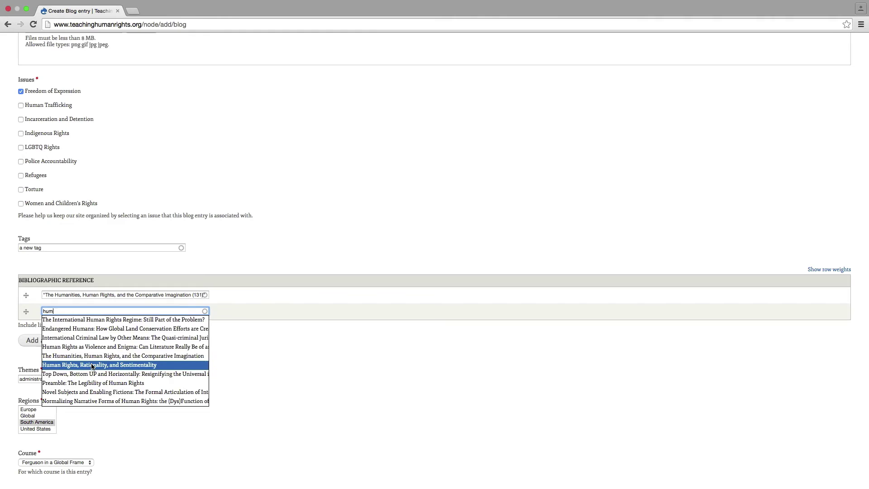
{"action": "left_click", "coordinate": [88, 365]}
{"action": "scroll", "coordinate": [251, 308], "scroll_direction": "down", "scroll_amount": 3}
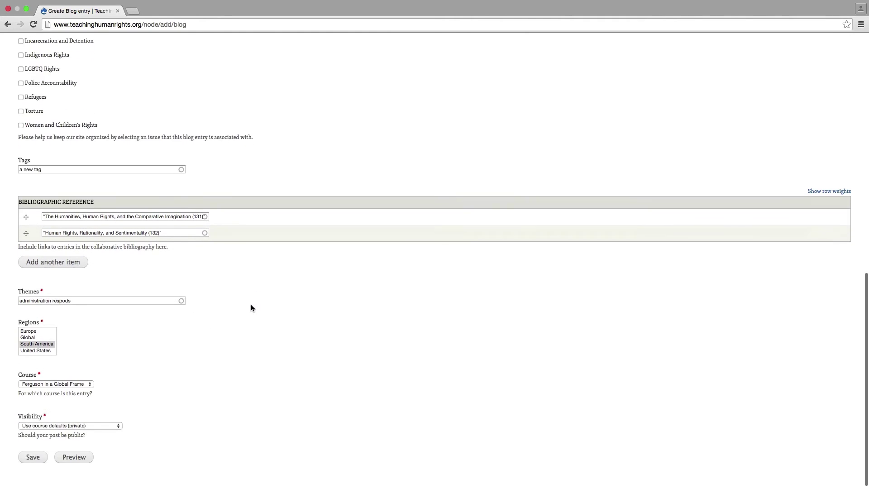
- Replace the old themes value with 'climate'
{"action": "triple_click", "coordinate": [56, 295]}
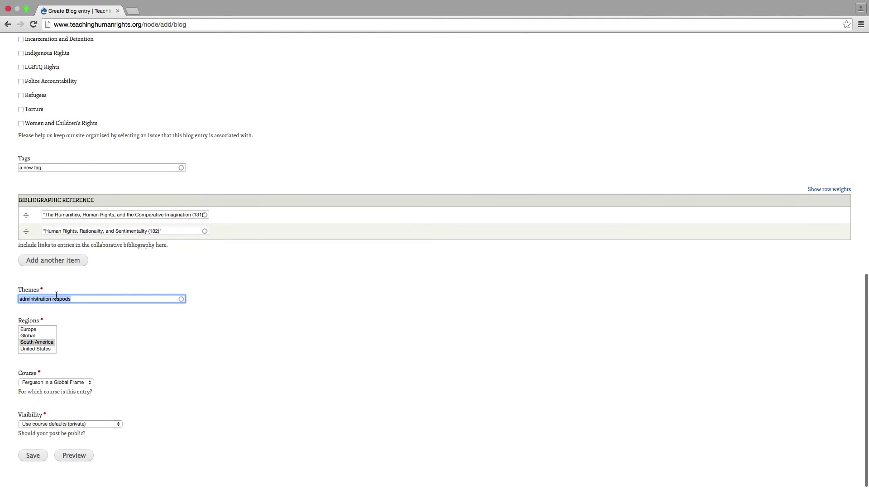
{"action": "key", "text": "BackSpace"}
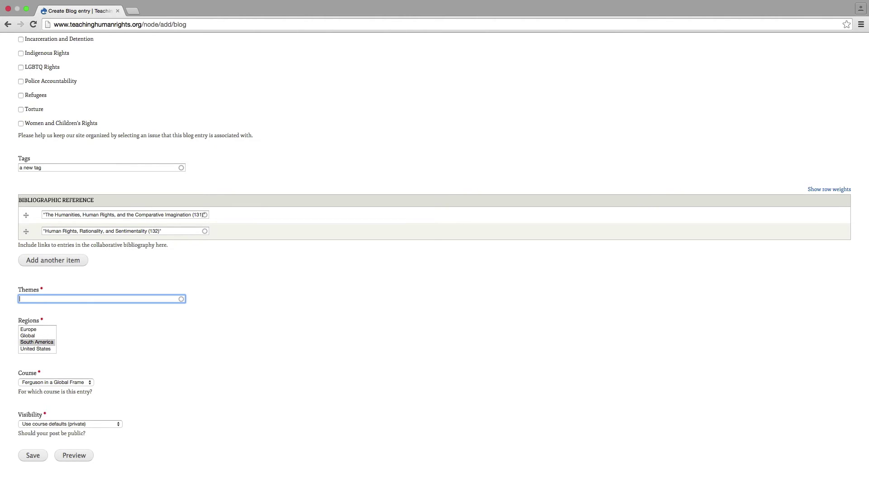
{"action": "type", "text": "cli"}
{"action": "left_click", "coordinate": [105, 317]}
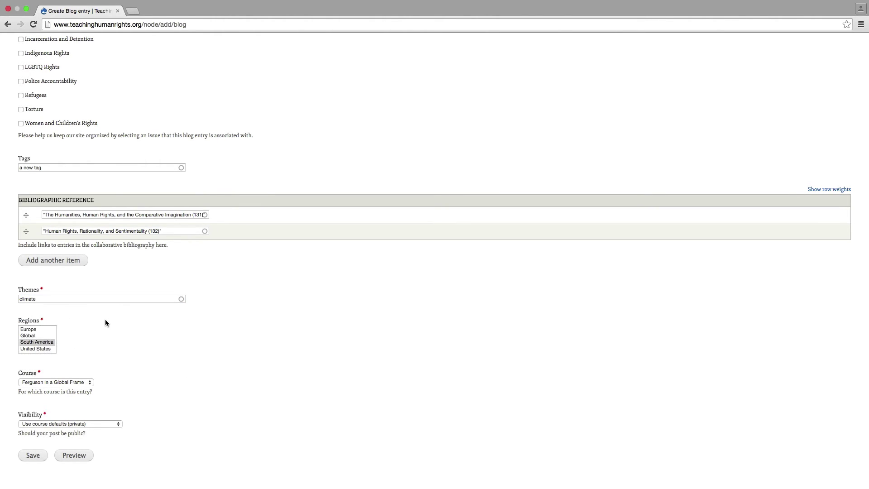
{"action": "scroll", "coordinate": [38, 342], "scroll_direction": "down", "scroll_amount": 2}
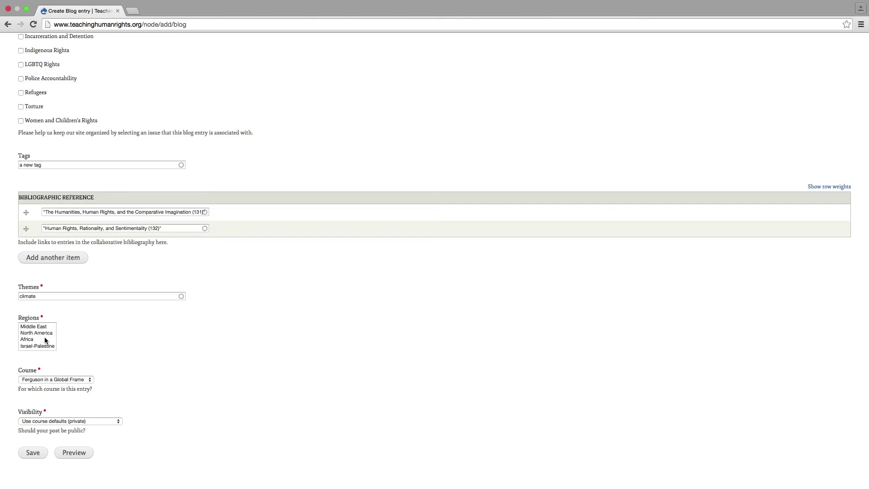
- Set the region to Global and save the blog entry
{"action": "scroll", "coordinate": [45, 340], "scroll_direction": "up", "scroll_amount": 4}
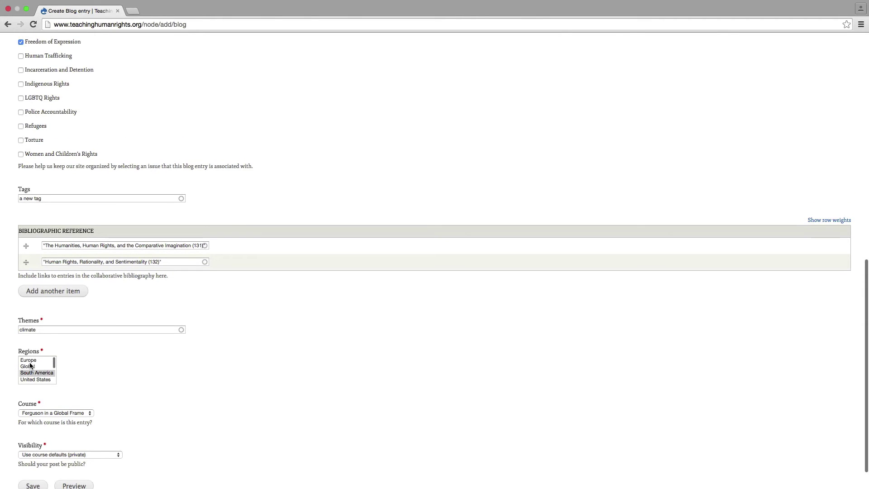
{"action": "left_click", "coordinate": [31, 361]}
{"action": "scroll", "coordinate": [173, 367], "scroll_direction": "down", "scroll_amount": 2}
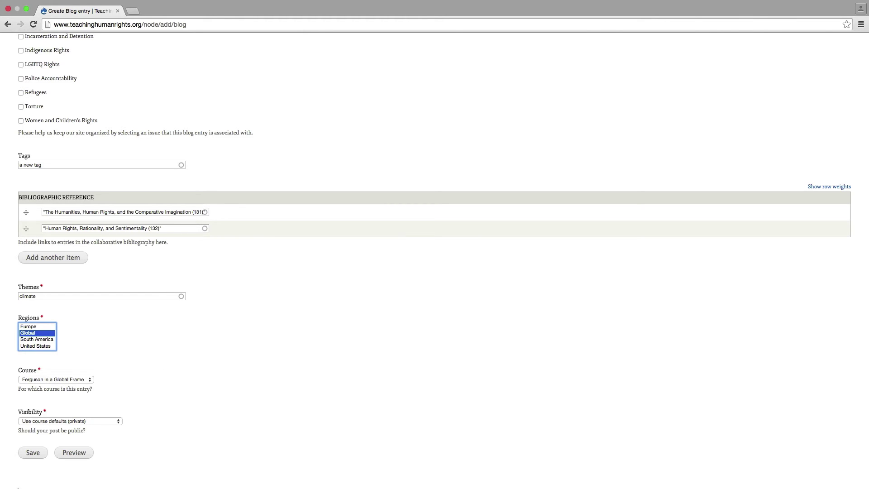
{"action": "left_click", "coordinate": [28, 454]}
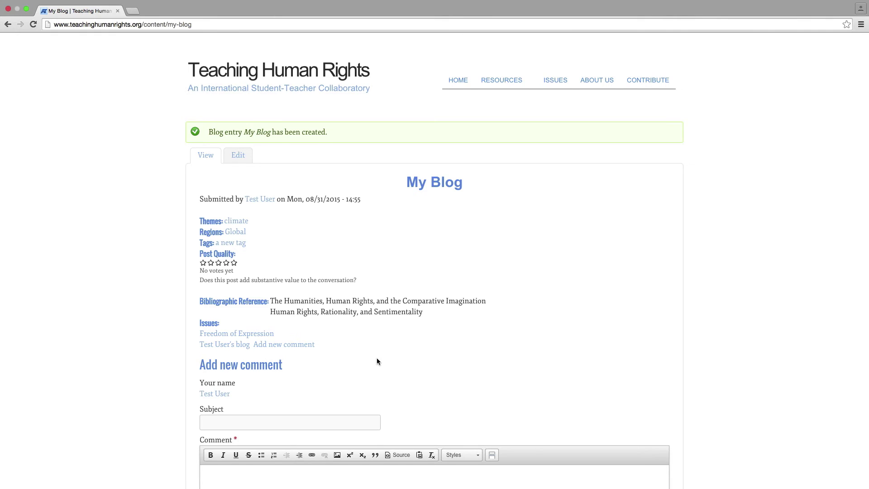
- Scroll the saved My Blog page to review climate, Global, references and Freedom of Expression
{"action": "scroll", "coordinate": [376, 358], "scroll_direction": "down", "scroll_amount": 2}
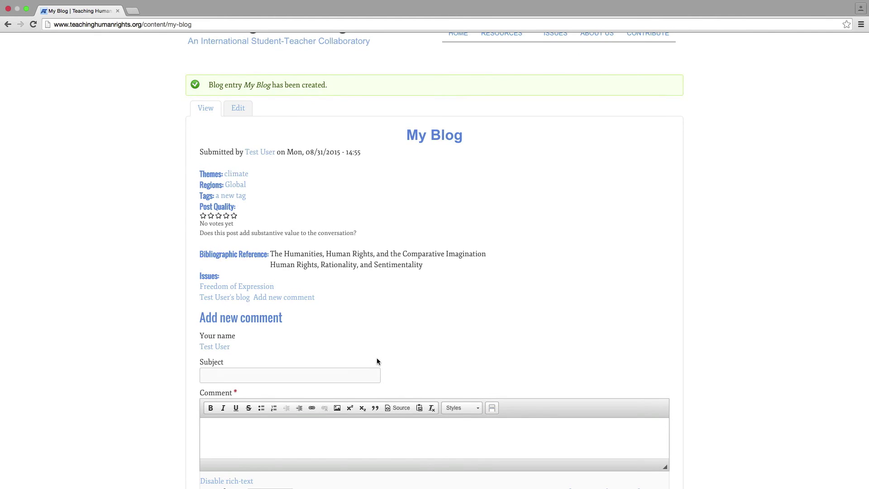
{"action": "scroll", "coordinate": [377, 361], "scroll_direction": "up", "scroll_amount": 2}
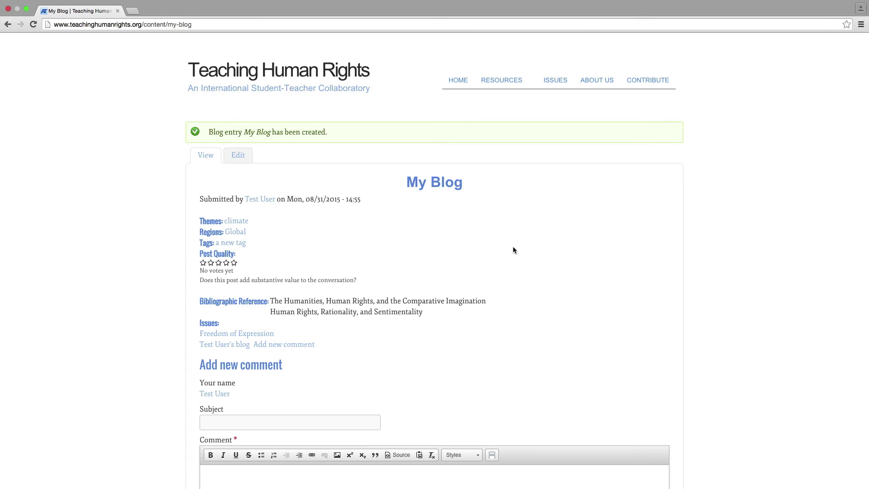
- Open the My Blog edit form, then leave it unchanged for the Home page
{"action": "left_click", "coordinate": [243, 162]}
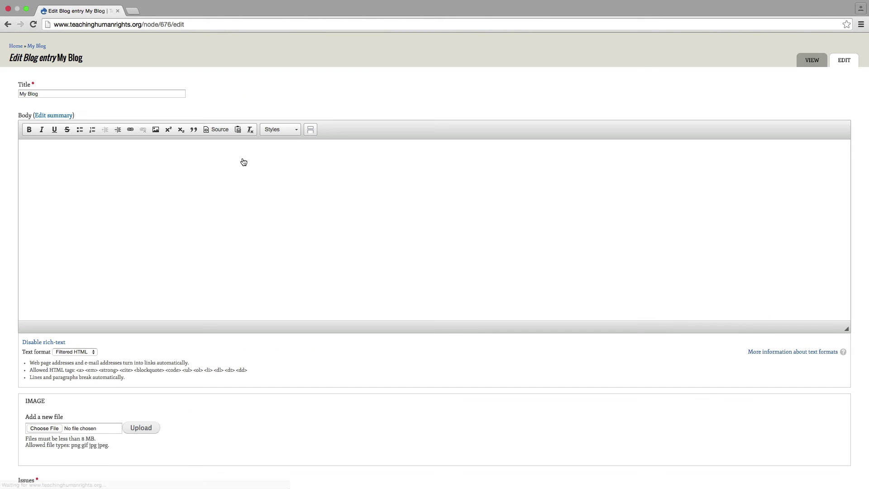
{"action": "left_click", "coordinate": [230, 174]}
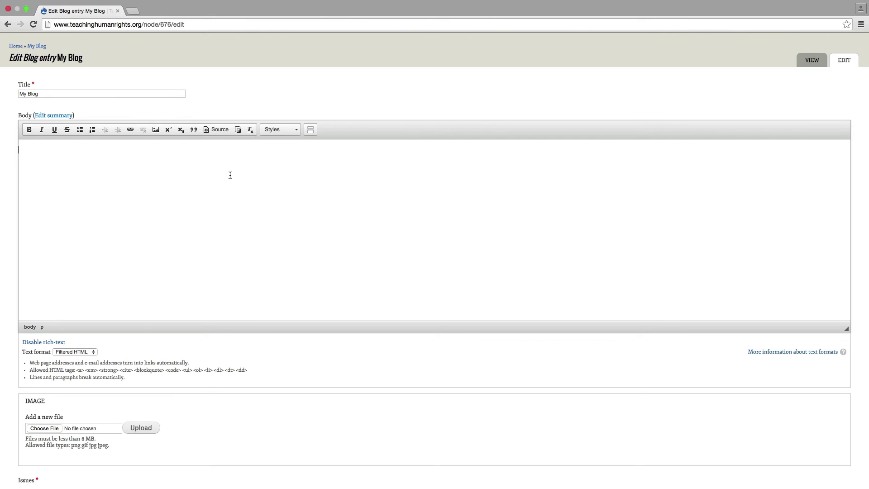
{"action": "left_click", "coordinate": [15, 47]}
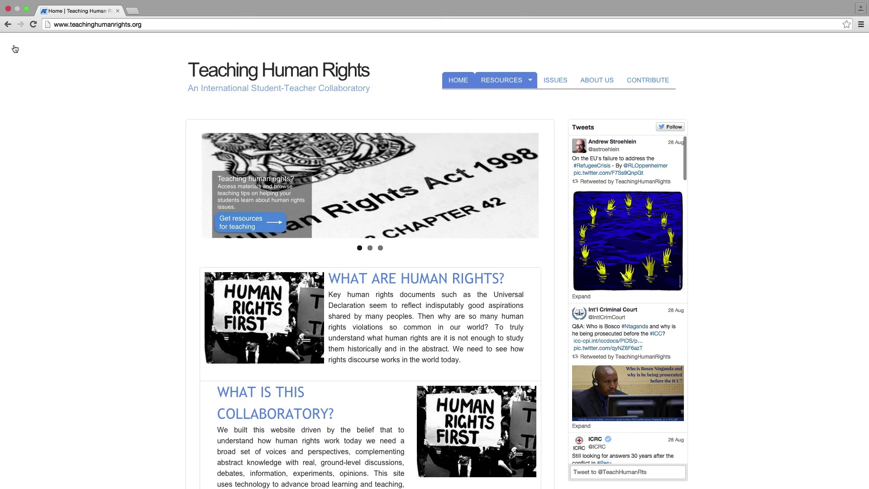
{"action": "left_click", "coordinate": [652, 80]}
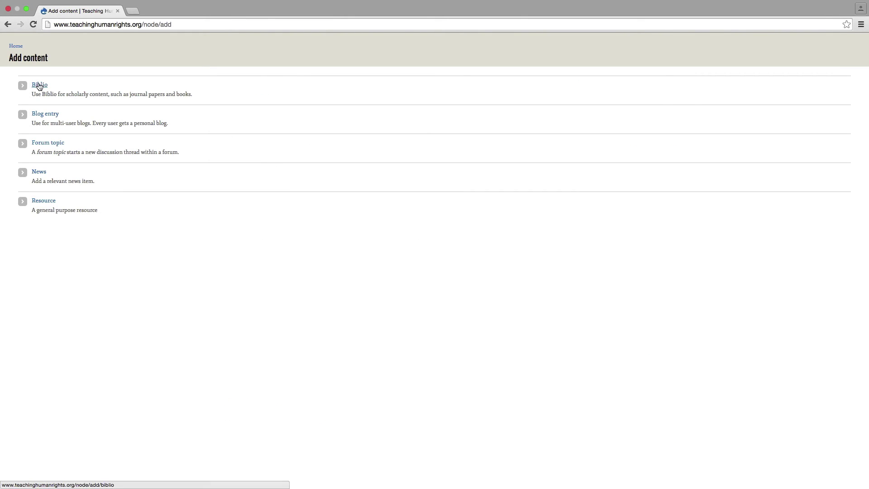
{"action": "left_click", "coordinate": [44, 144]}
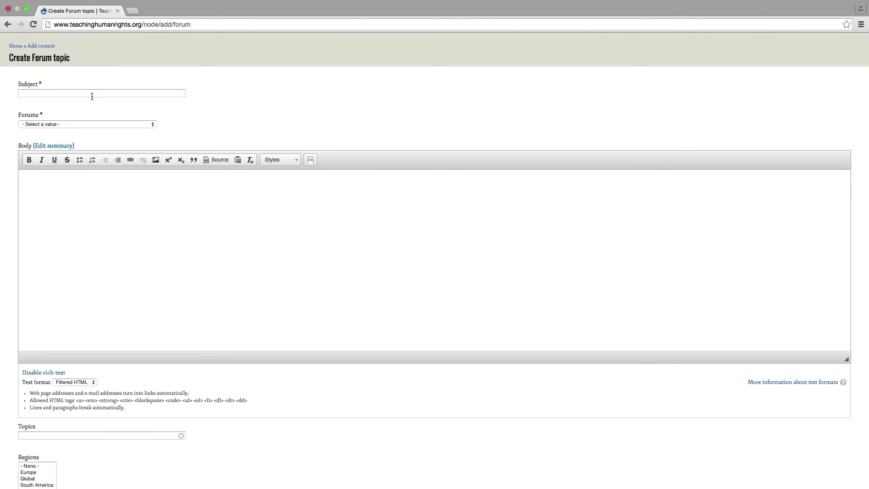
{"action": "left_click", "coordinate": [91, 97]}
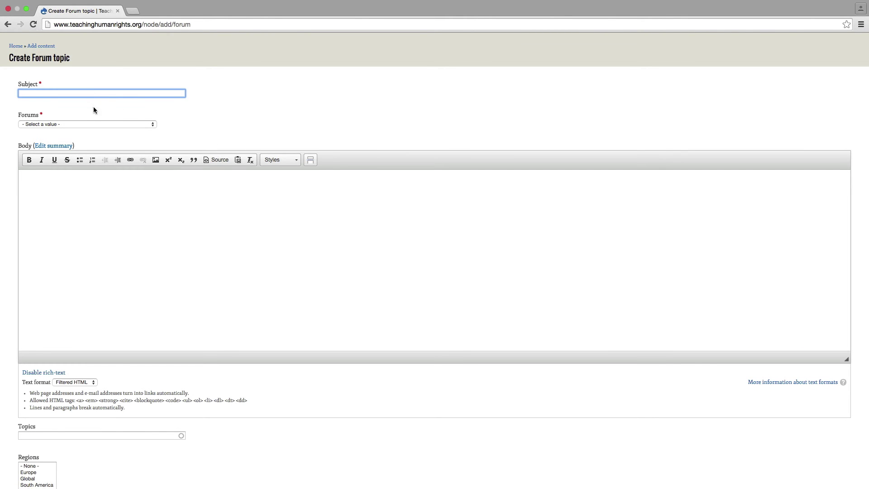
{"action": "left_click", "coordinate": [94, 126]}
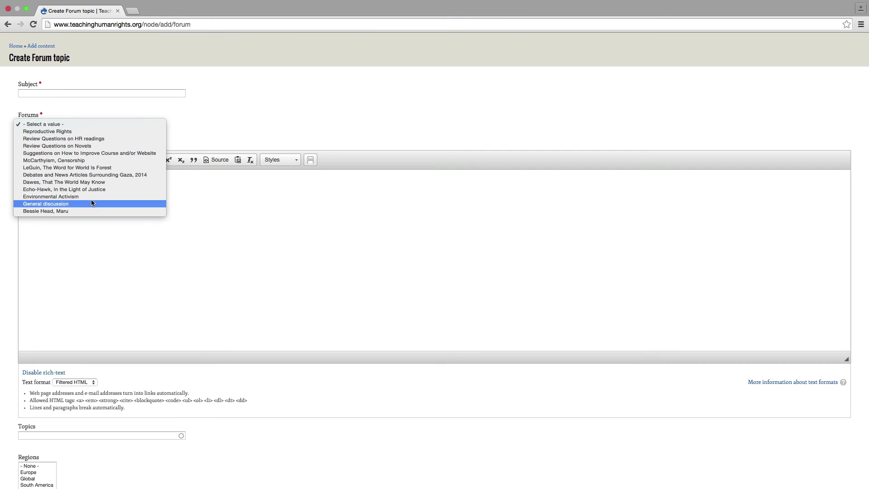
{"action": "left_click", "coordinate": [327, 214]}
{"action": "left_click", "coordinate": [210, 229]}
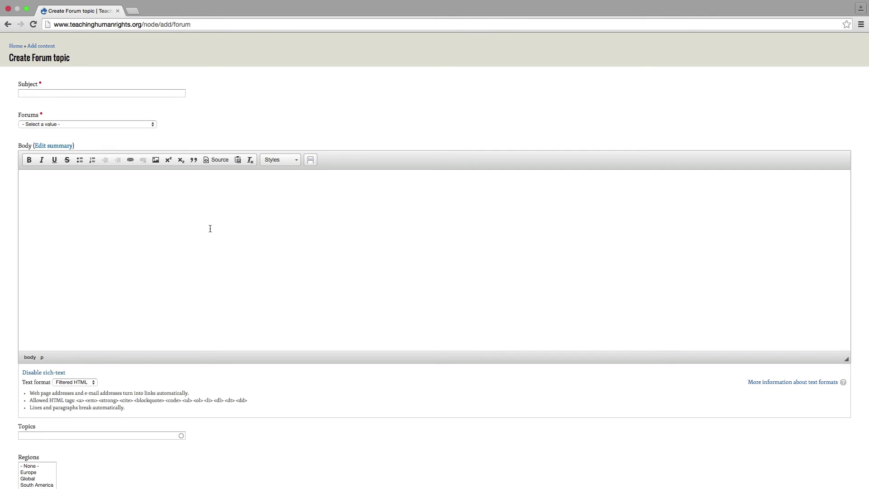
{"action": "scroll", "coordinate": [210, 228], "scroll_direction": "down", "scroll_amount": 3}
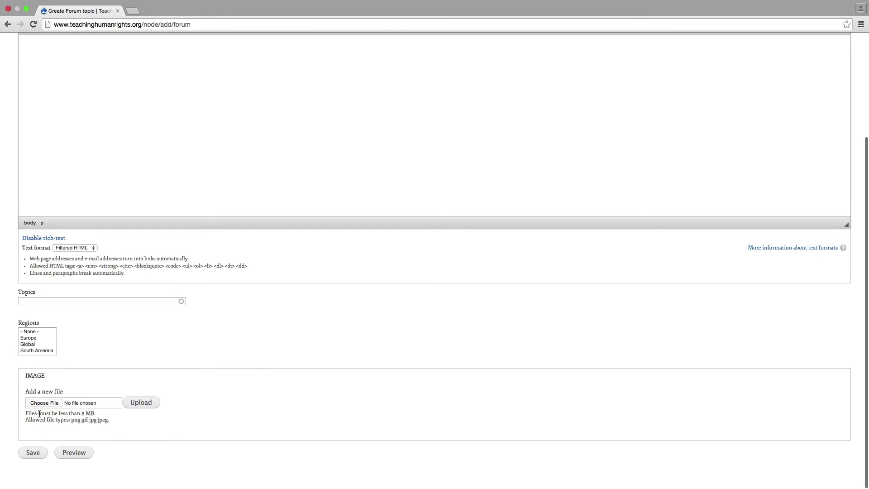
{"action": "left_click", "coordinate": [45, 403]}
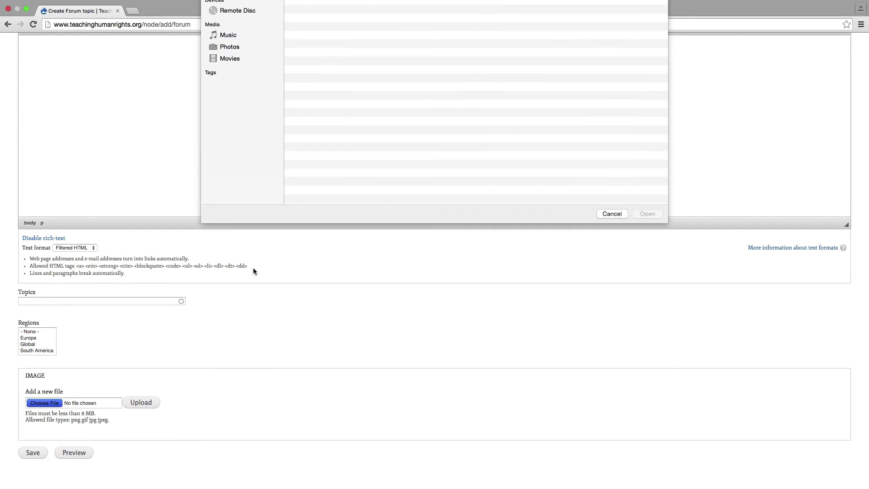
{"action": "left_click", "coordinate": [612, 393]}
{"action": "scroll", "coordinate": [49, 335], "scroll_direction": "down", "scroll_amount": 3}
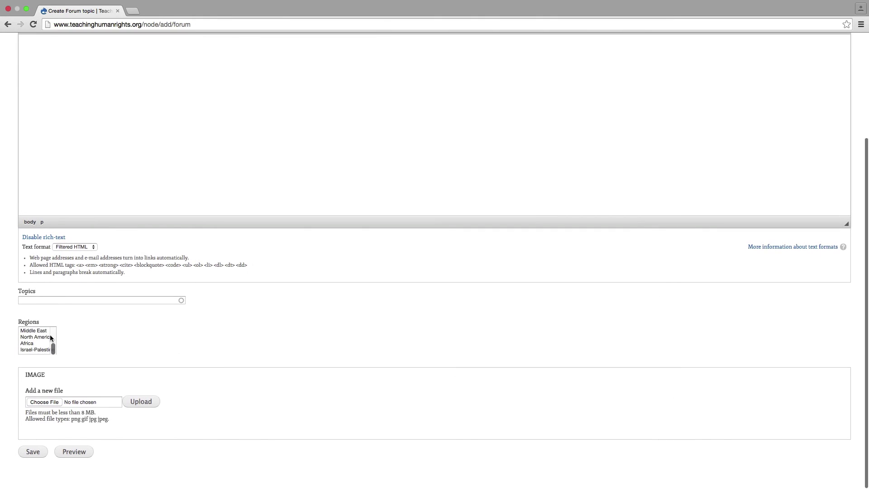
{"action": "scroll", "coordinate": [306, 387], "scroll_direction": "up", "scroll_amount": 2}
{"action": "scroll", "coordinate": [306, 386], "scroll_direction": "up", "scroll_amount": 5}
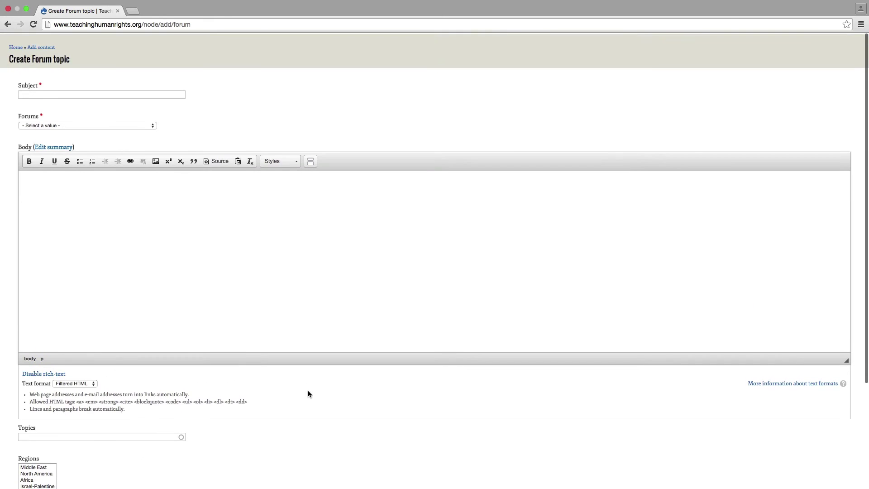
{"action": "left_click", "coordinate": [16, 45]}
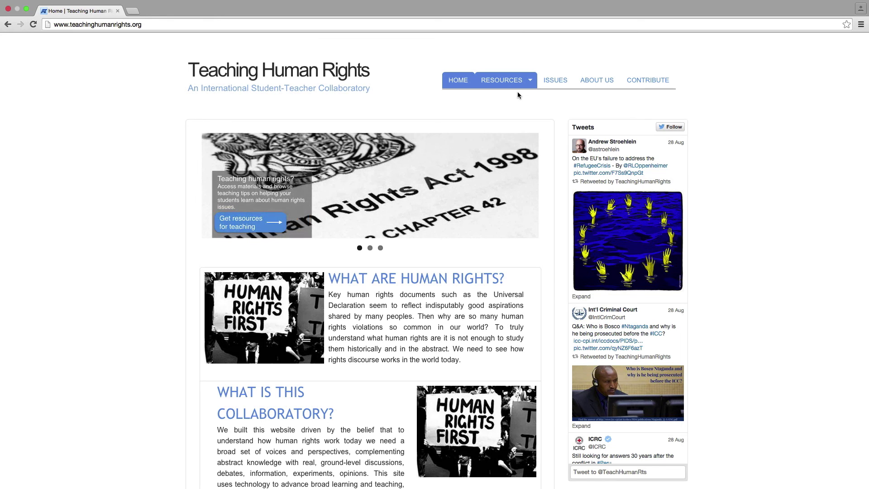
- Visit the News Feed, Blog Posts and Forums pages from the Resources menu
{"action": "left_click", "coordinate": [516, 84]}
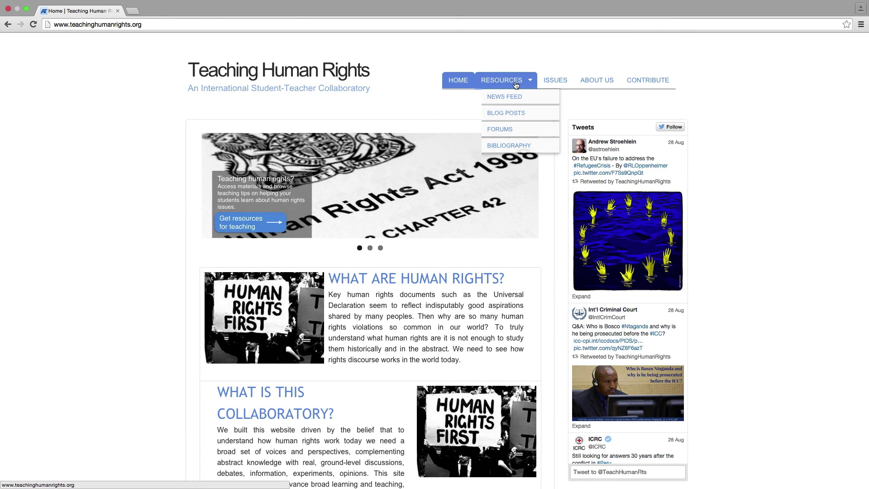
{"action": "left_click", "coordinate": [515, 98]}
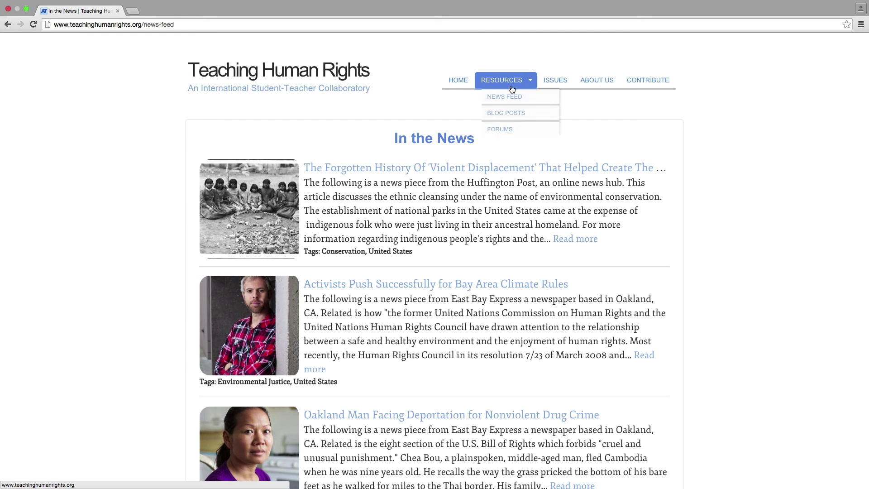
{"action": "left_click", "coordinate": [512, 115]}
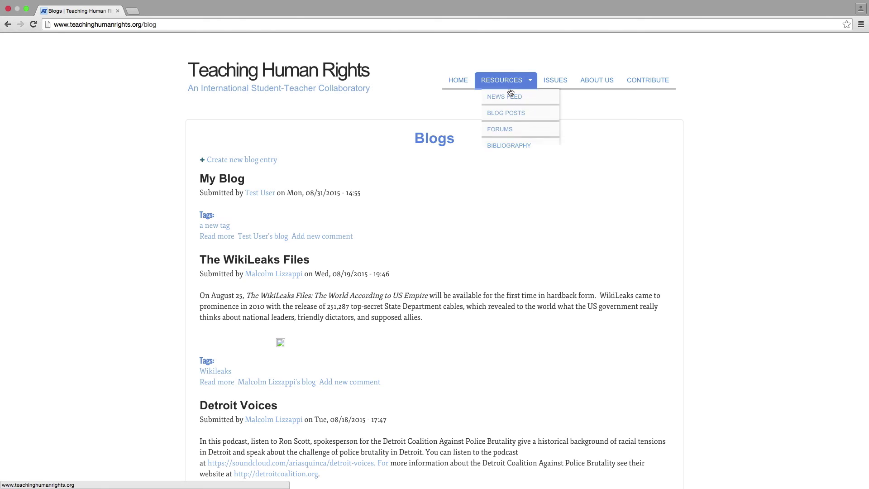
{"action": "left_click", "coordinate": [512, 129]}
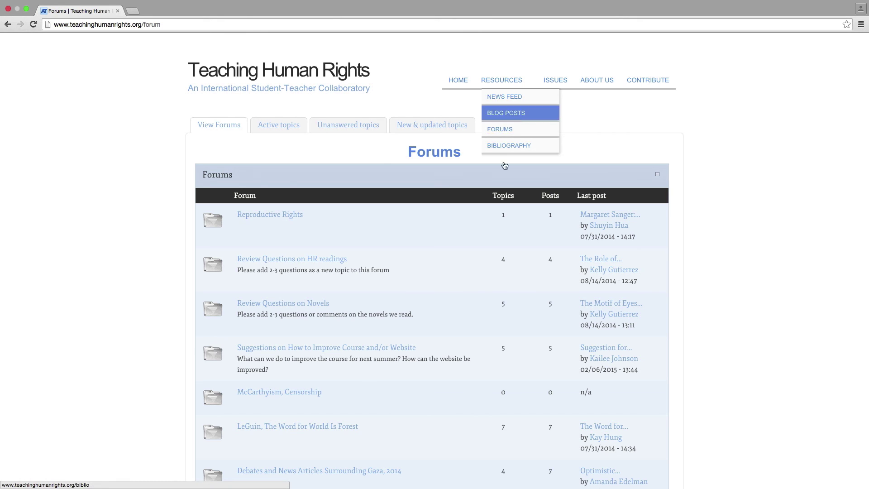
{"action": "left_click", "coordinate": [498, 146]}
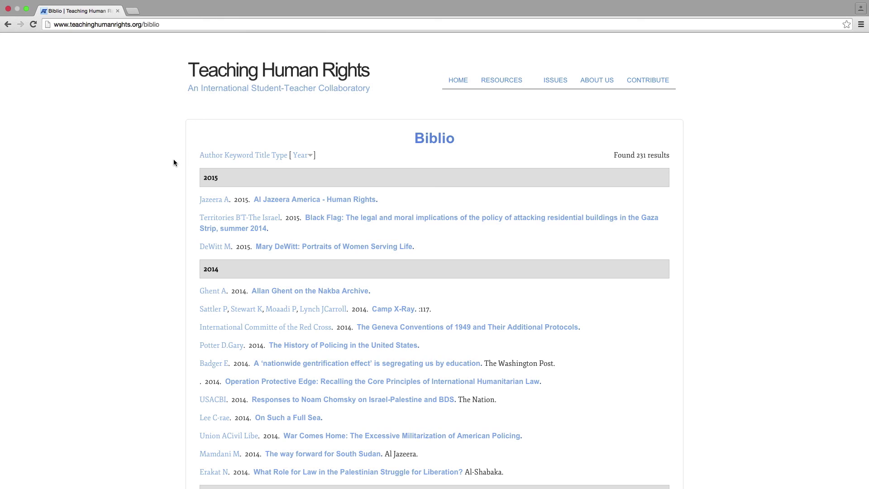
{"action": "left_click", "coordinate": [210, 155]}
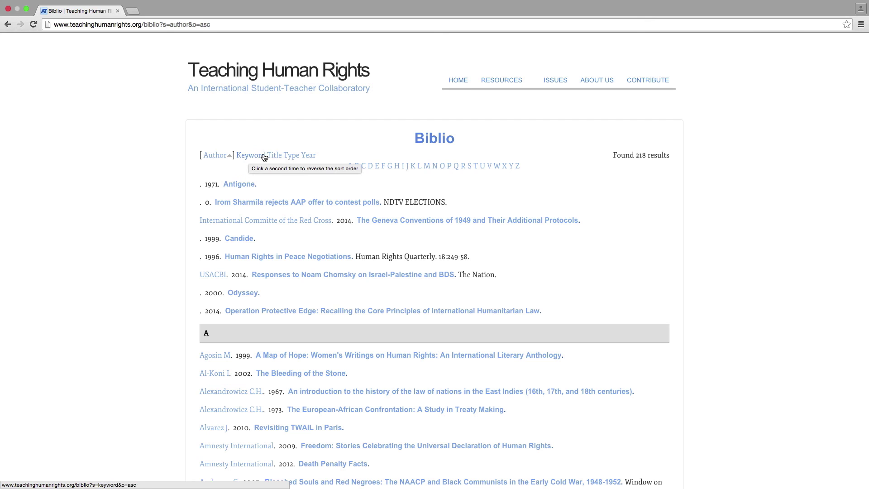
{"action": "left_click", "coordinate": [271, 156]}
{"action": "left_click", "coordinate": [291, 158]}
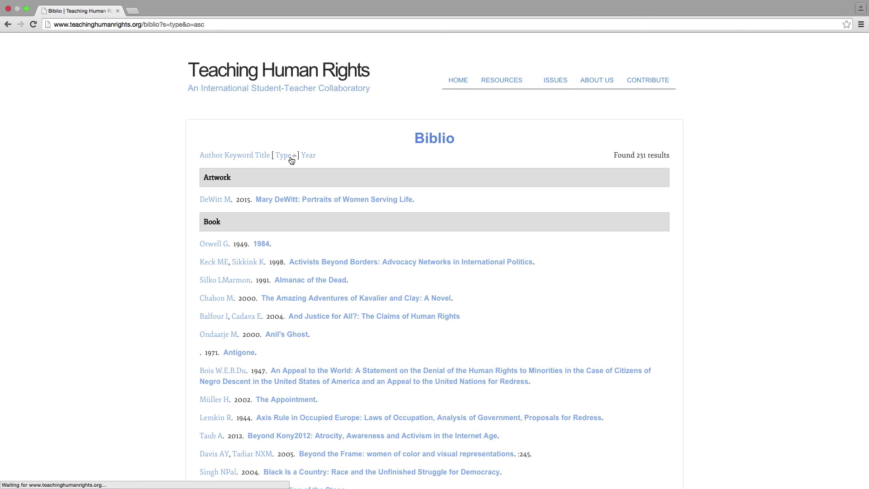
{"action": "scroll", "coordinate": [303, 183], "scroll_direction": "down", "scroll_amount": 10}
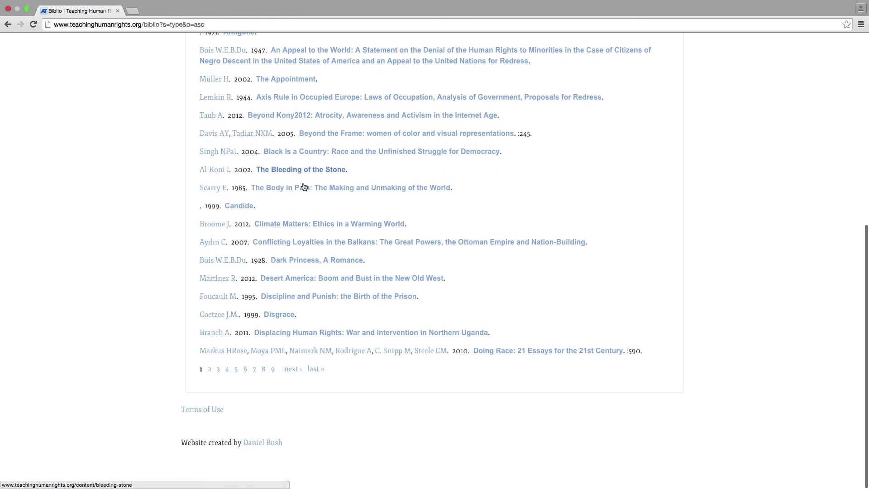
{"action": "scroll", "coordinate": [305, 186], "scroll_direction": "up", "scroll_amount": 10}
{"action": "scroll", "coordinate": [308, 155], "scroll_direction": "up", "scroll_amount": 1}
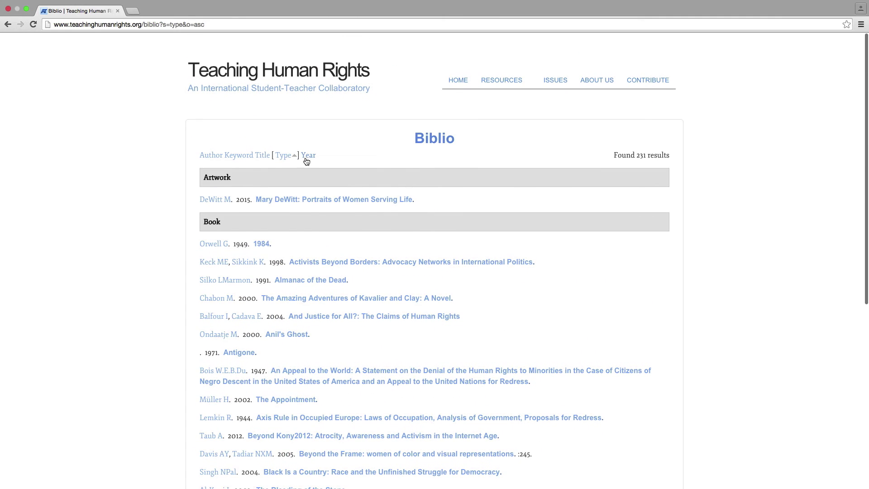
{"action": "left_click", "coordinate": [307, 156]}
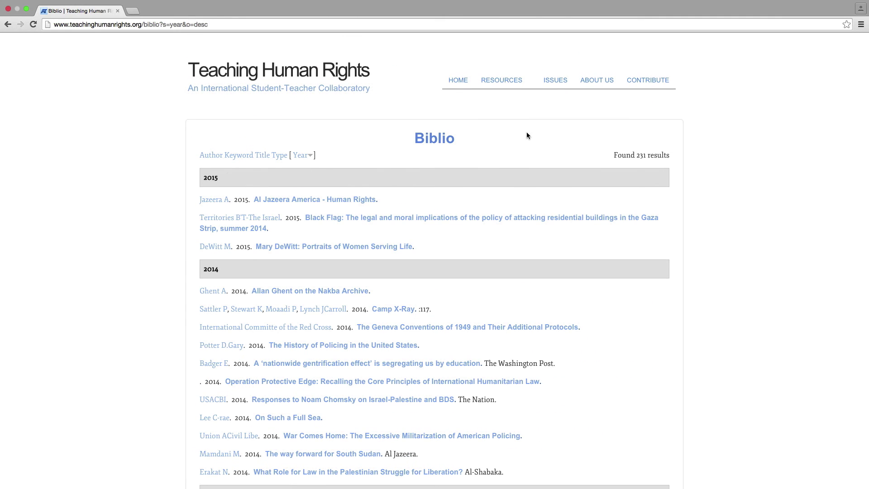
- Scroll the Issues page tiles from Freedom of Expression to Women and Children's Rights
{"action": "left_click", "coordinate": [559, 84]}
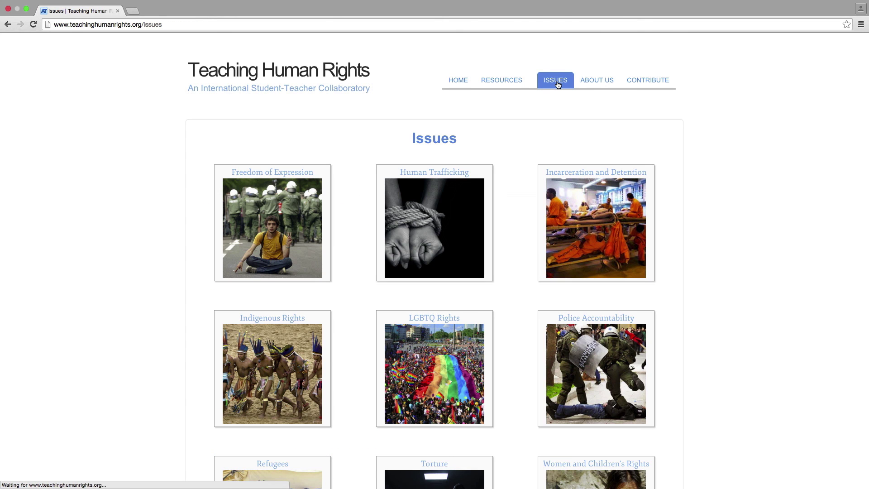
{"action": "scroll", "coordinate": [773, 181], "scroll_direction": "down", "scroll_amount": 2}
{"action": "scroll", "coordinate": [773, 184], "scroll_direction": "down", "scroll_amount": 3}
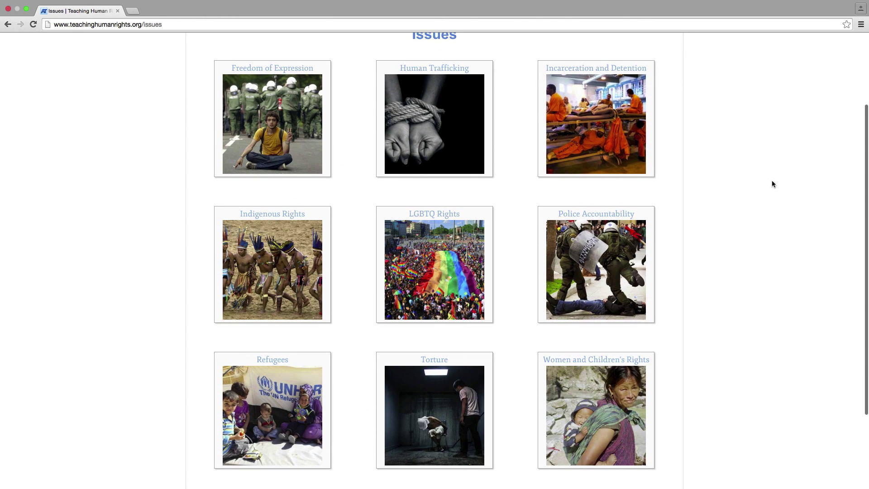